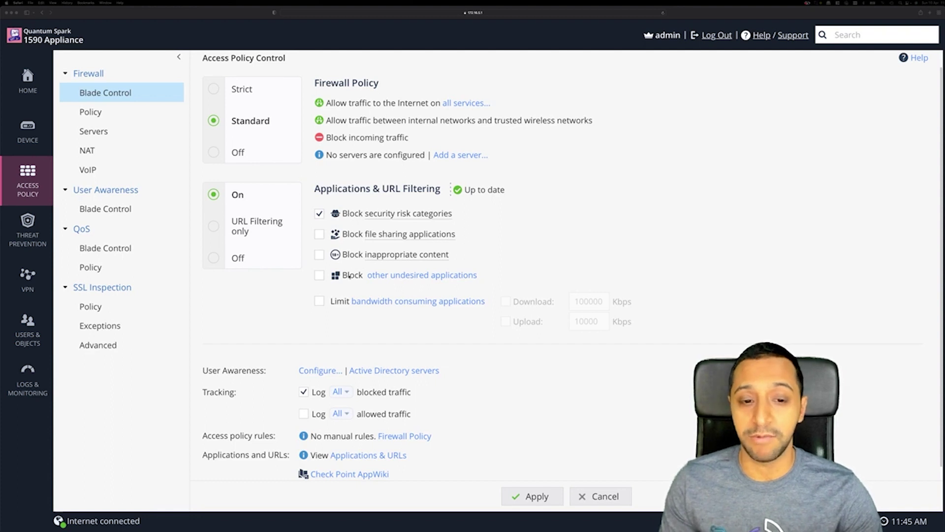
- Scroll the Firewall Blade Control page showing Standard policy with Applications & URL Filtering on
{"action": "scroll", "coordinate": [350, 277], "scroll_direction": "down", "scroll_amount": 1}
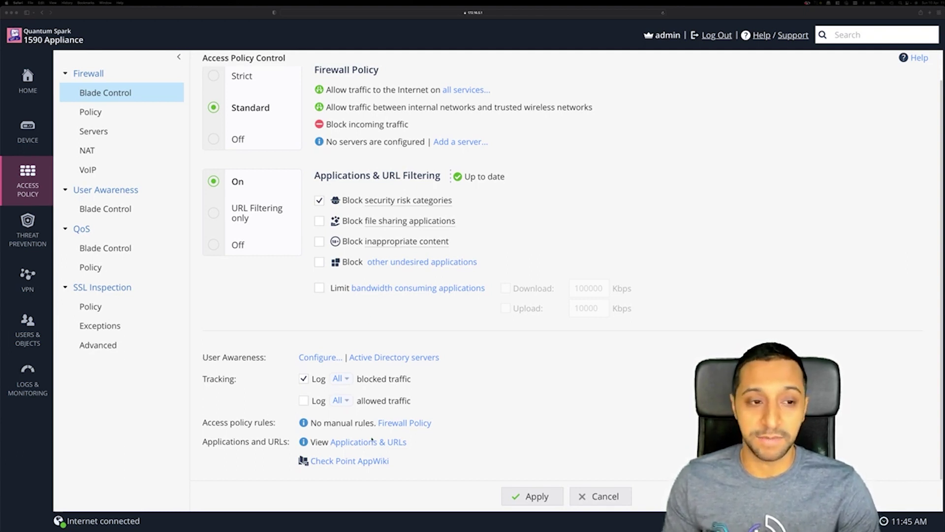
- Open the Firewall Access Policy page and inspect the outgoing Internet access rules table
{"action": "left_click", "coordinate": [99, 115]}
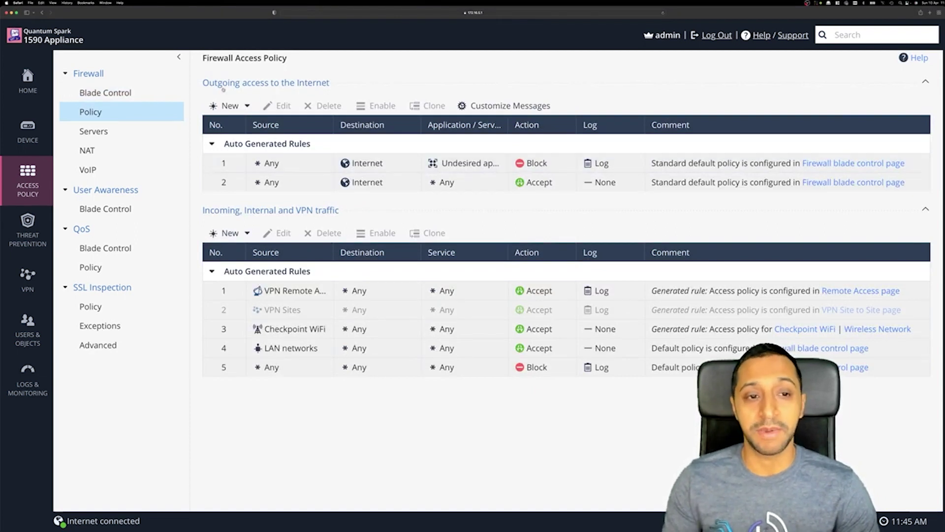
{"action": "left_click_drag", "start_coordinate": [222, 83], "coordinate": [335, 82]}
{"action": "left_click", "coordinate": [325, 83]}
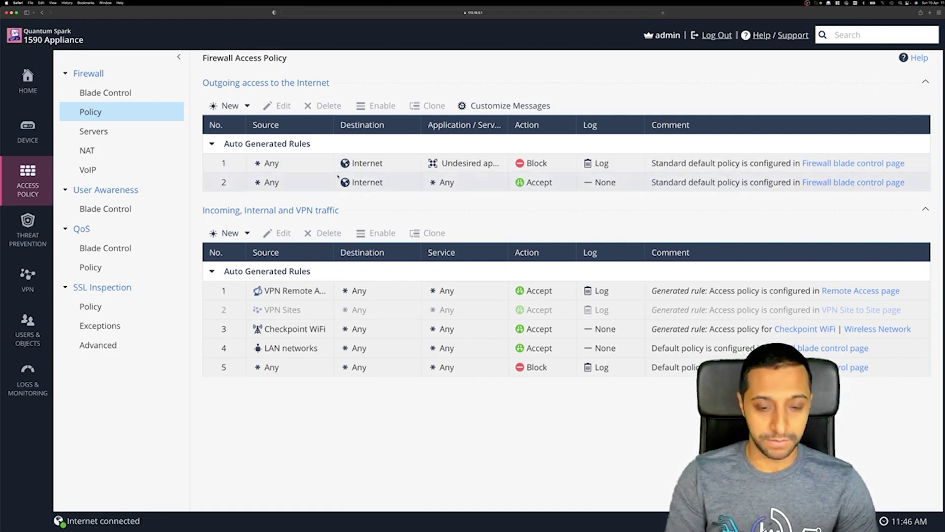
- Check the Mac's network settings for host IP 172.16.5.11, then hide them
{"action": "key", "text": "super+Tab"}
{"action": "left_click_drag", "start_coordinate": [477, 255], "coordinate": [460, 255]}
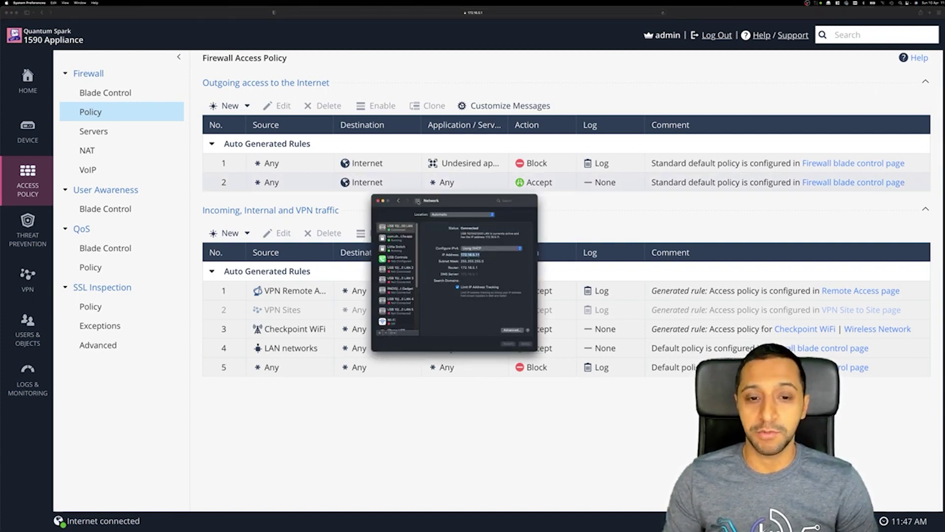
{"action": "left_click_drag", "start_coordinate": [413, 201], "coordinate": [72, 355]}
{"action": "key", "text": "super+h"}
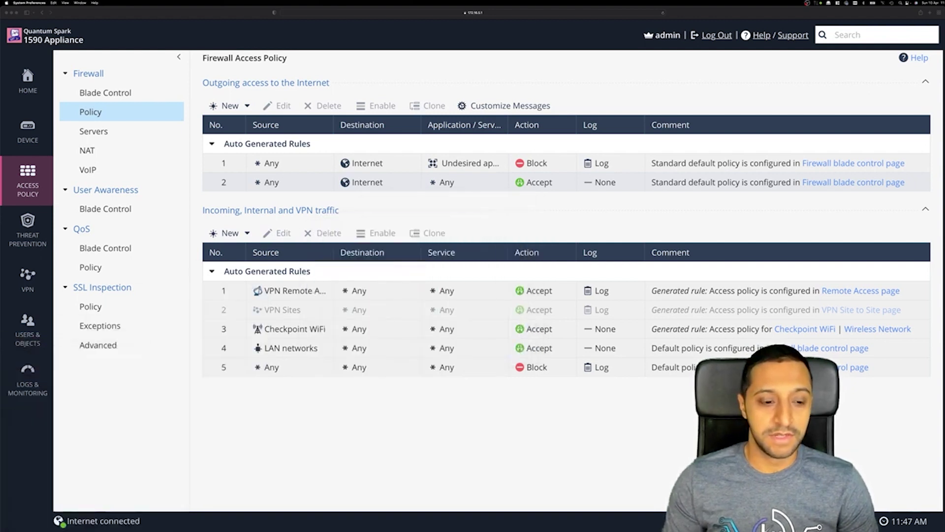
- Start a new outgoing Internet rule with source 172.16.5.11
{"action": "left_click", "coordinate": [229, 106]}
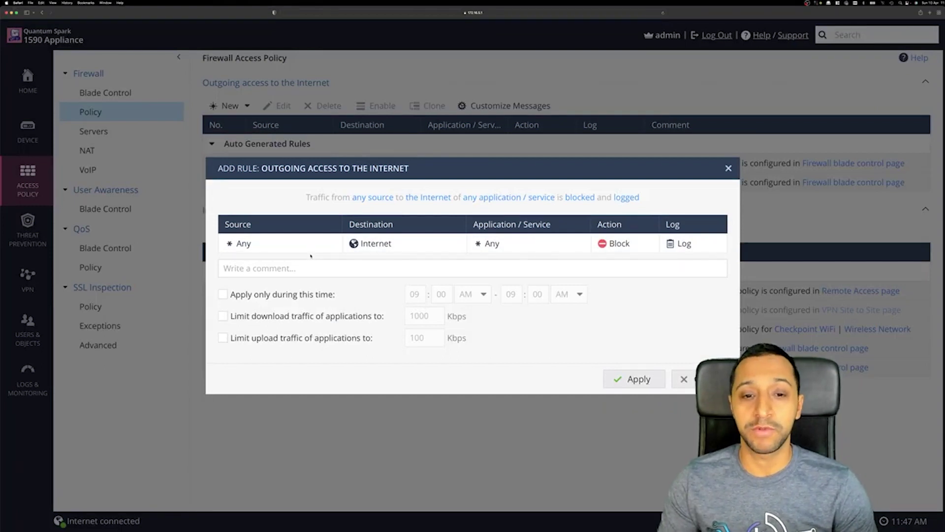
{"action": "left_click_drag", "start_coordinate": [239, 168], "coordinate": [247, 168]}
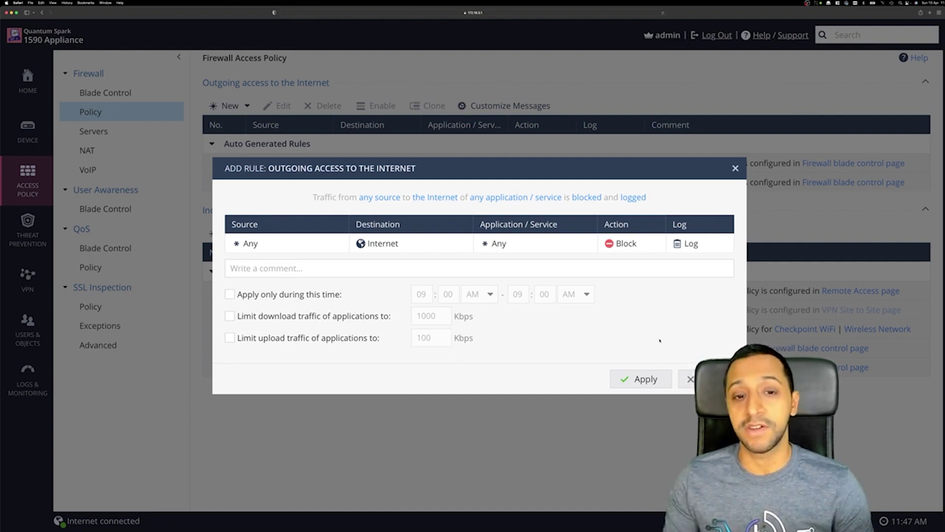
{"action": "left_click", "coordinate": [298, 249]}
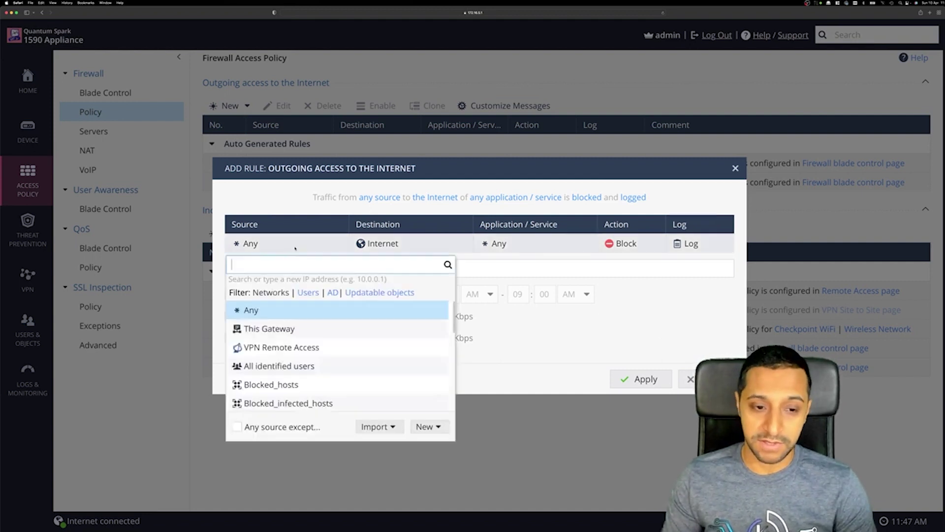
{"action": "type", "text": "17"}
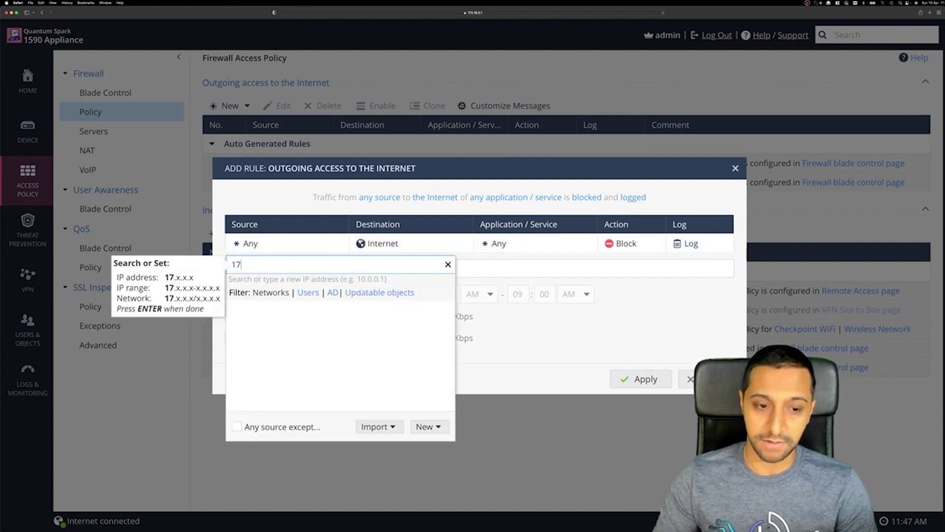
{"action": "type", "text": "2.16.5.11"}
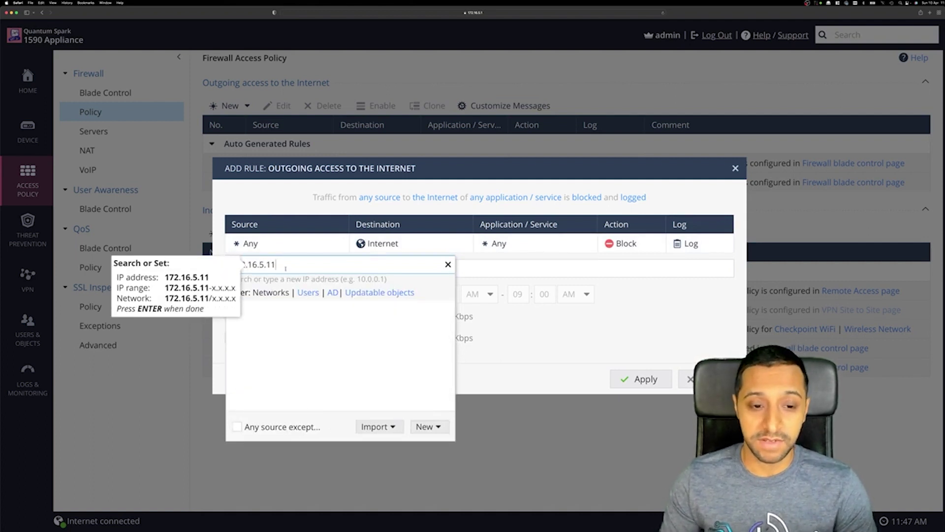
{"action": "key", "text": "Return"}
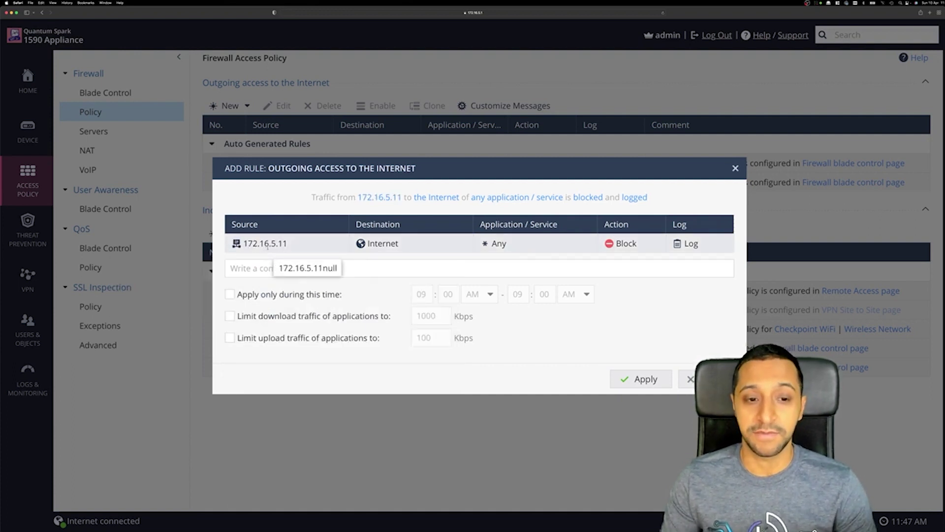
- Review the available source objects and close the list, keeping 172.16.5.11
{"action": "left_click", "coordinate": [268, 244]}
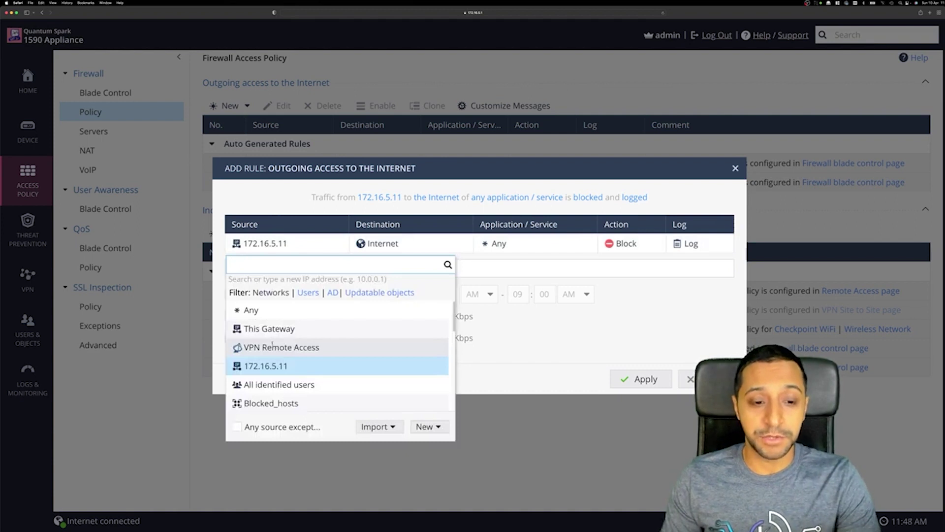
{"action": "scroll", "coordinate": [295, 396], "scroll_direction": "down", "scroll_amount": 2}
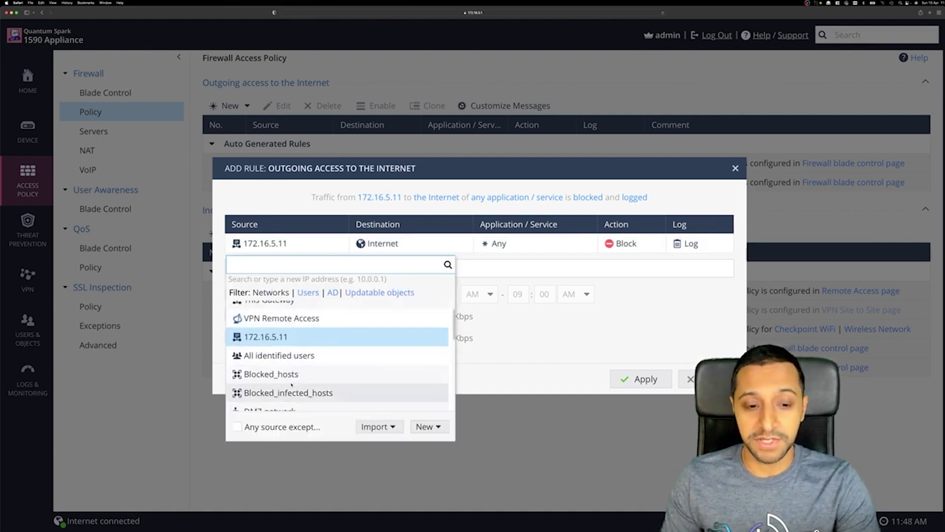
{"action": "scroll", "coordinate": [291, 385], "scroll_direction": "down", "scroll_amount": 3}
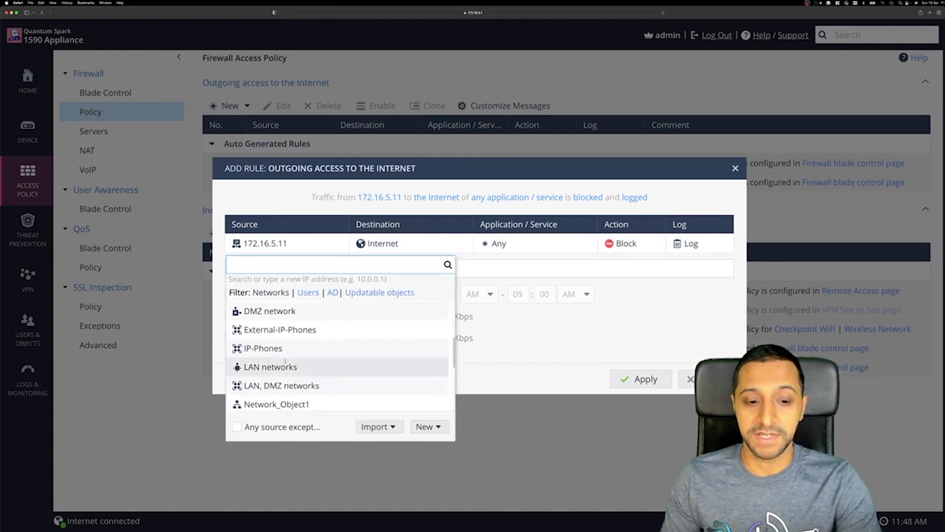
{"action": "scroll", "coordinate": [280, 367], "scroll_direction": "down", "scroll_amount": 1}
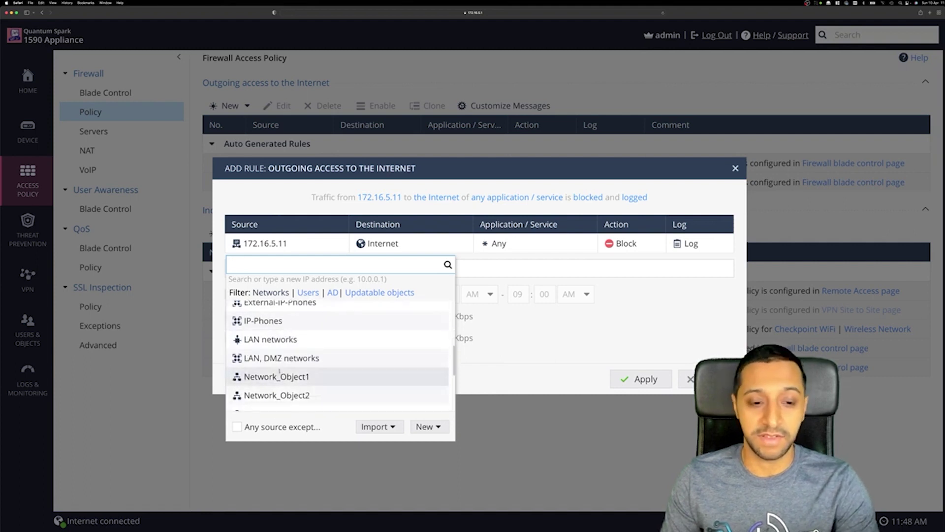
{"action": "scroll", "coordinate": [279, 370], "scroll_direction": "down", "scroll_amount": 2}
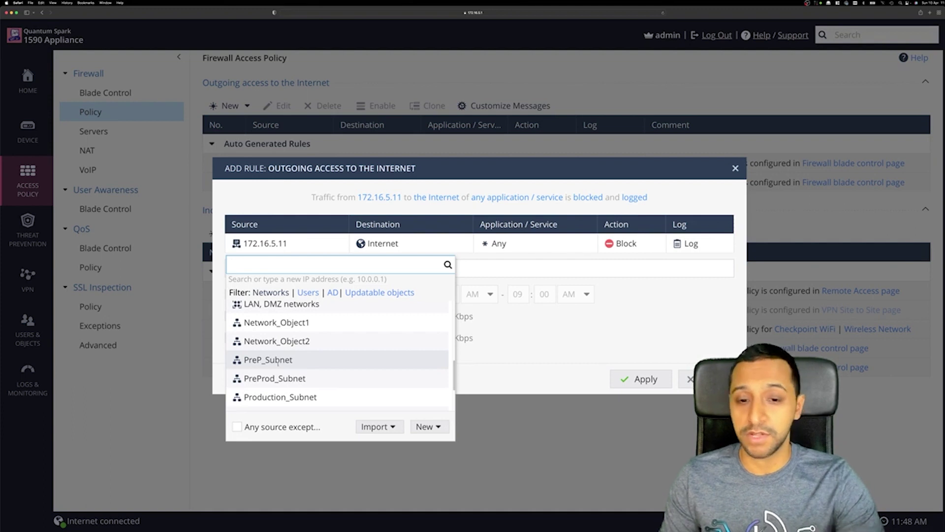
{"action": "left_click", "coordinate": [484, 338]}
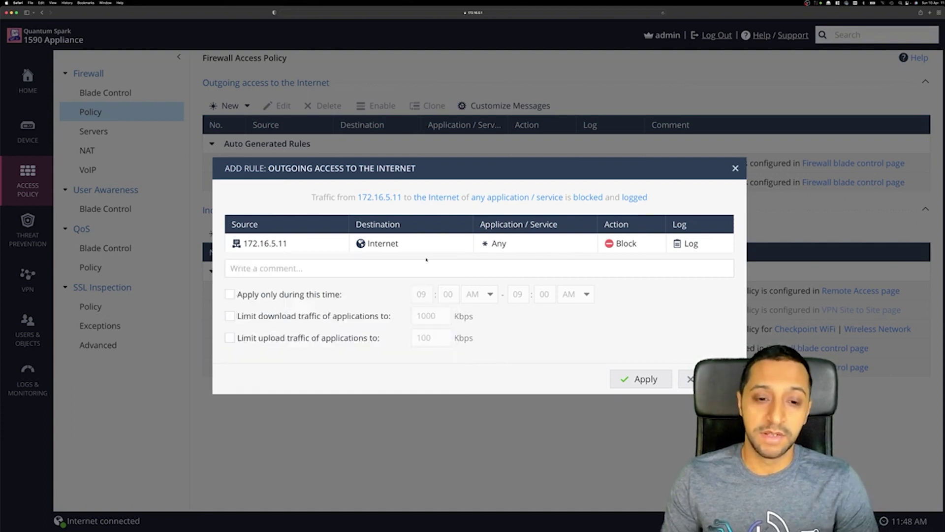
- Keep the destination as Internet and set the rule's application to Amazon
{"action": "left_click", "coordinate": [416, 244]}
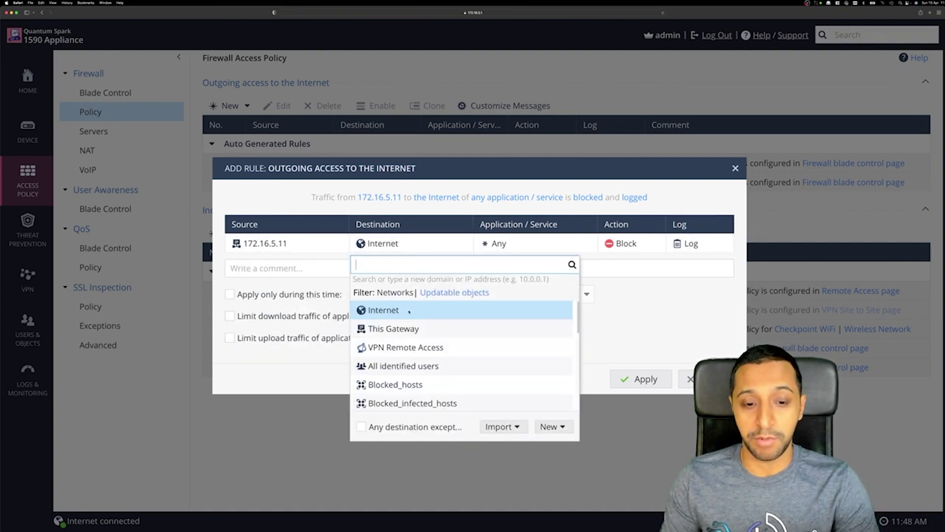
{"action": "scroll", "coordinate": [413, 356], "scroll_direction": "down", "scroll_amount": 1}
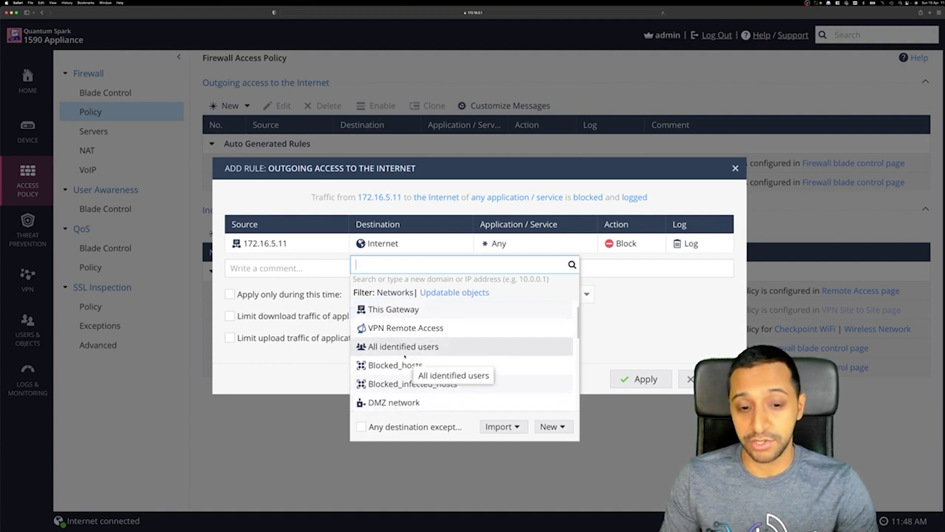
{"action": "scroll", "coordinate": [413, 356], "scroll_direction": "up", "scroll_amount": 1}
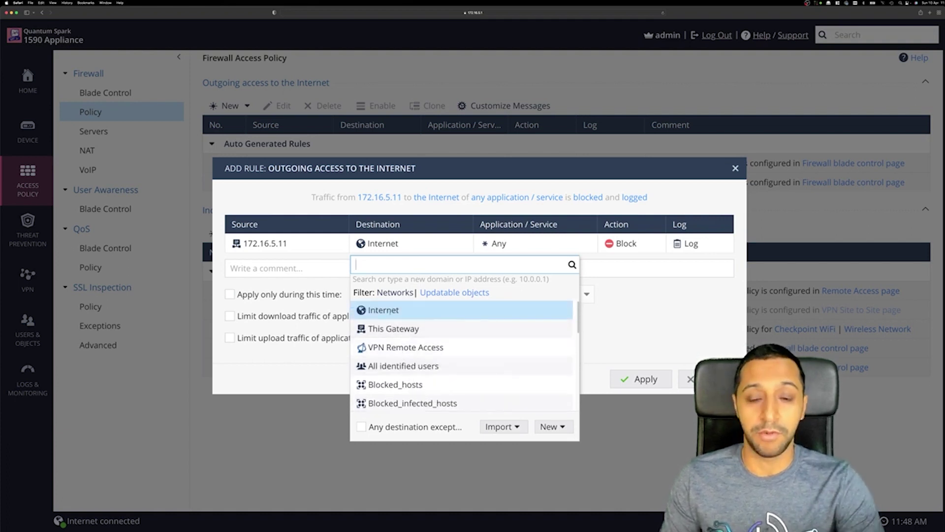
{"action": "scroll", "coordinate": [389, 315], "scroll_direction": "down", "scroll_amount": 4}
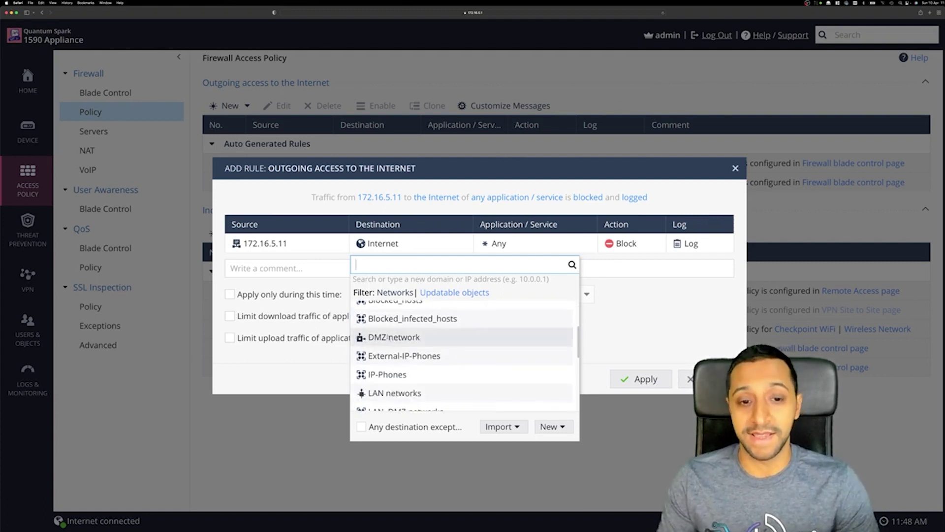
{"action": "key", "text": "Tab"}
{"action": "left_click", "coordinate": [487, 244]}
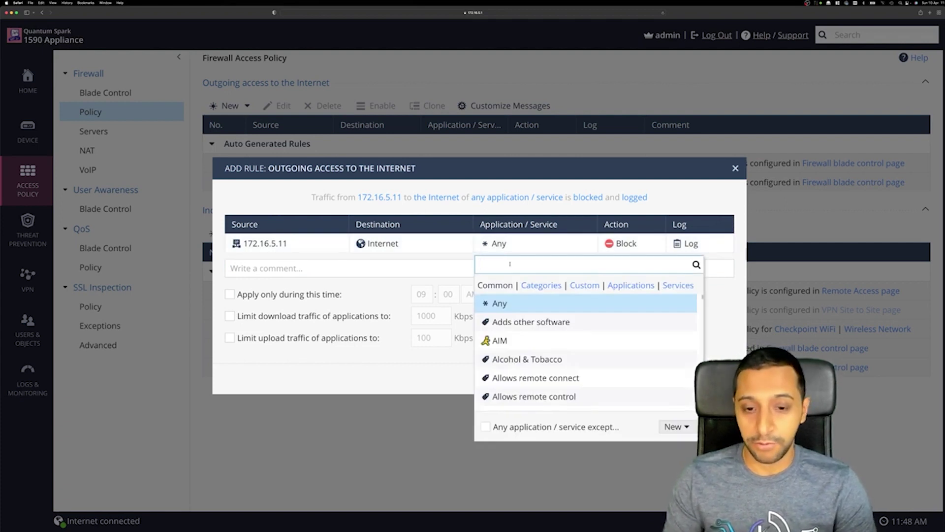
{"action": "scroll", "coordinate": [528, 340], "scroll_direction": "down", "scroll_amount": 3}
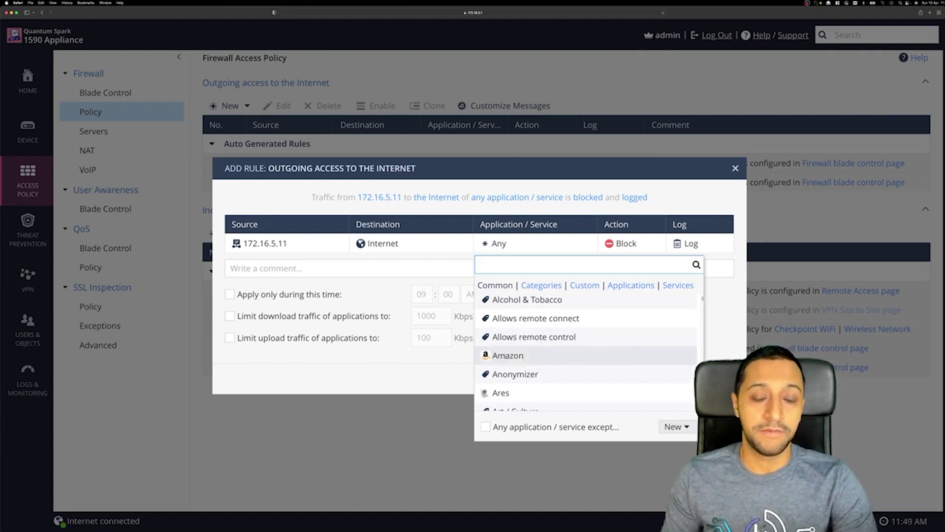
{"action": "left_click", "coordinate": [507, 355]}
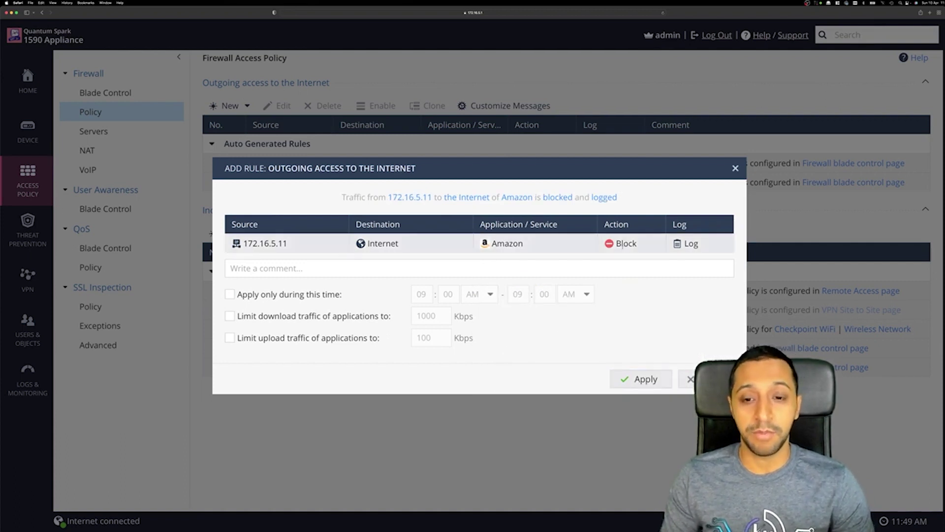
- Keep the rule's logging set to Log and focus the comment field
{"action": "left_click", "coordinate": [689, 242]}
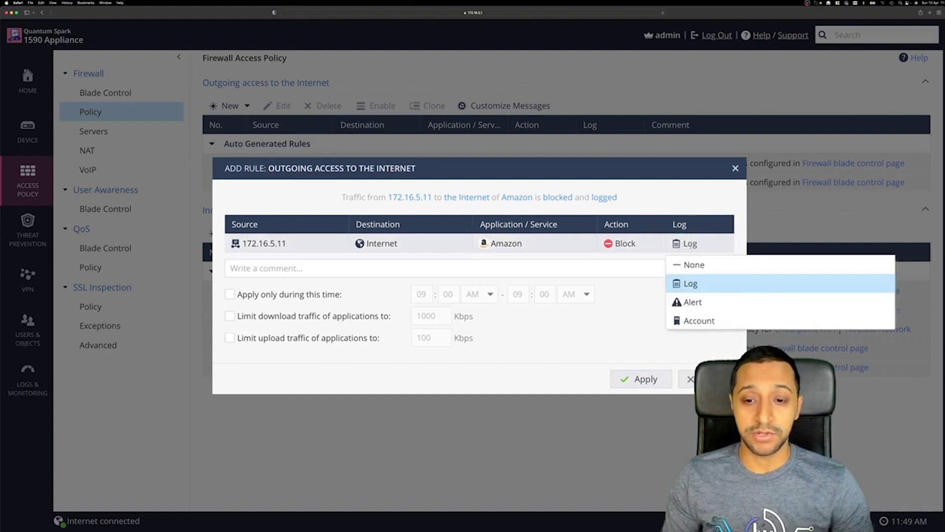
{"action": "left_click", "coordinate": [606, 280]}
{"action": "left_click", "coordinate": [598, 269]}
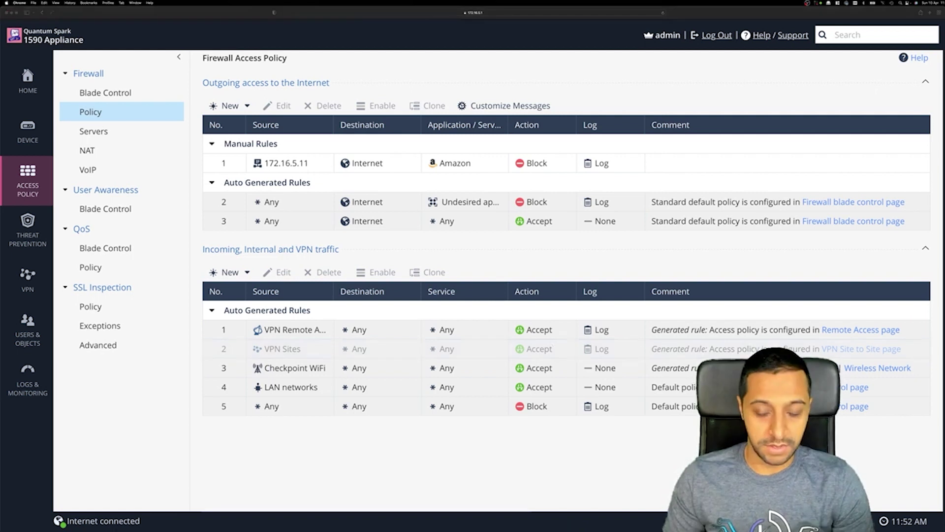
- Load amazon.co.uk in an Incognito window and zoom in on the Page Blocked notice
{"action": "key", "text": "super+shift+n"}
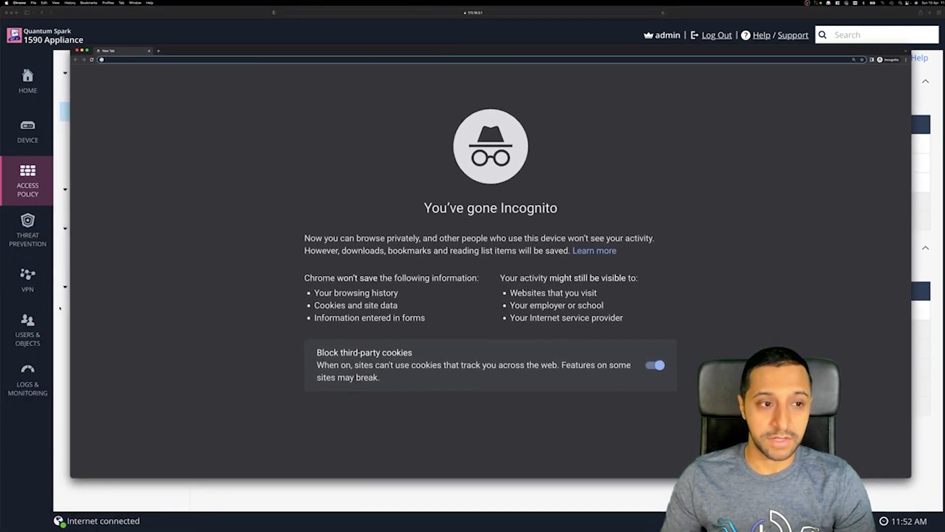
{"action": "type", "text": "amazon.co.uk"}
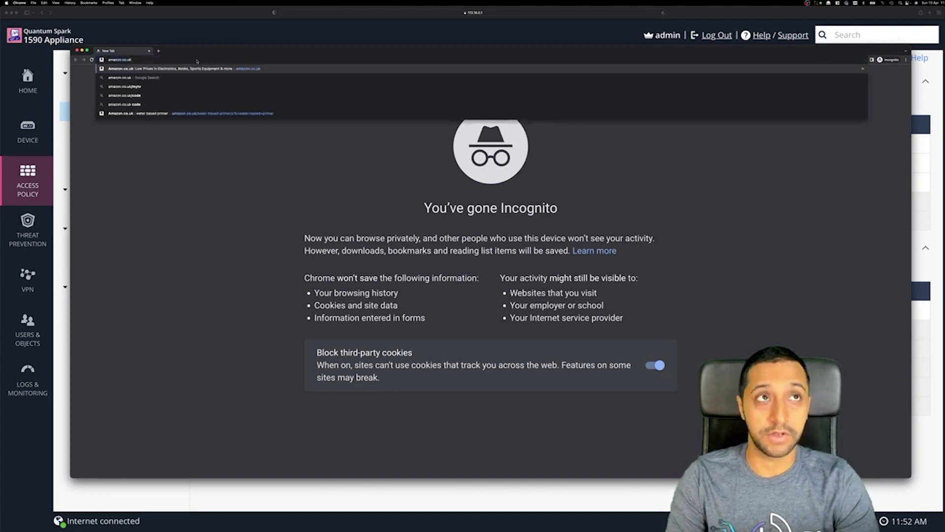
{"action": "key", "text": "Return"}
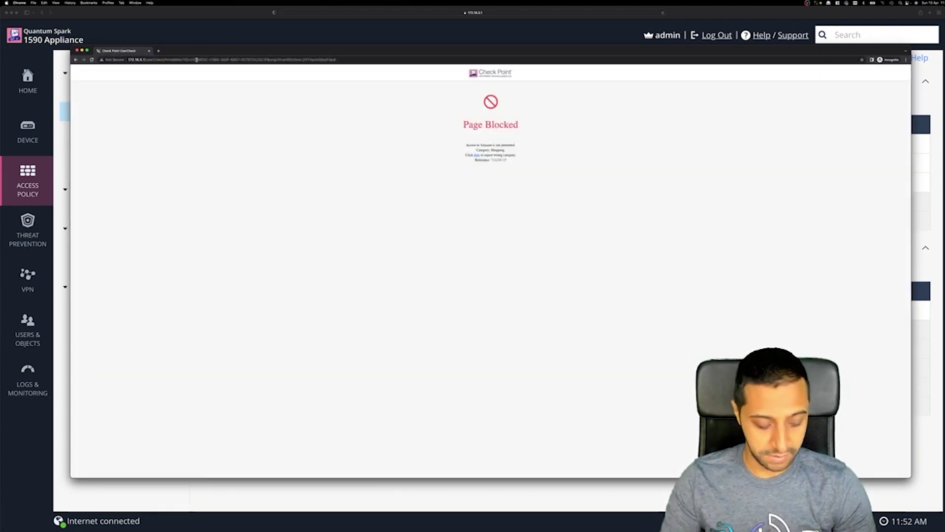
{"action": "key", "text": "super+equal"}
{"action": "key", "text": "super+equal"}
{"action": "key", "text": "super+equal"}
{"action": "key", "text": "super+equal"}
{"action": "key", "text": "super+equal"}
{"action": "key", "text": "super+equal"}
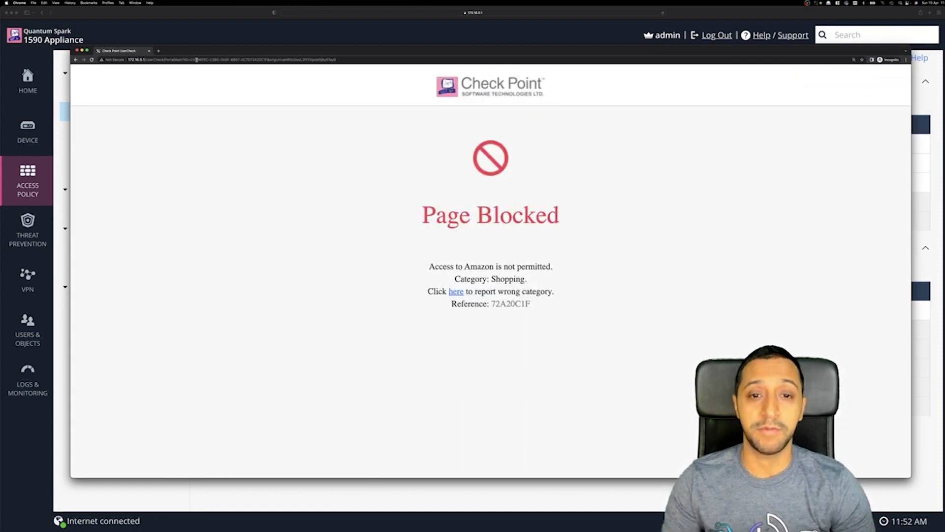
- Go to google.co.uk and accept its cookie consent with I agree
{"action": "left_click", "coordinate": [240, 63]}
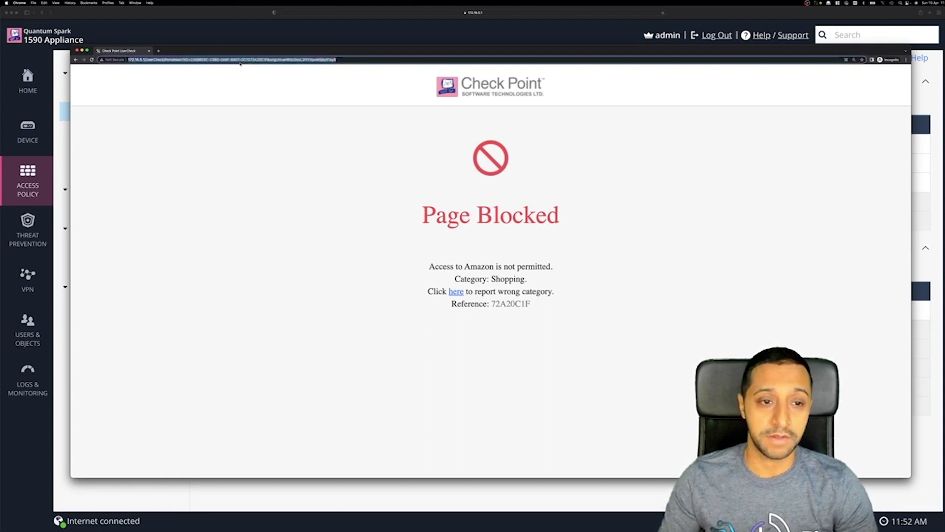
{"action": "type", "text": "google.co.uk"}
{"action": "key", "text": "Return"}
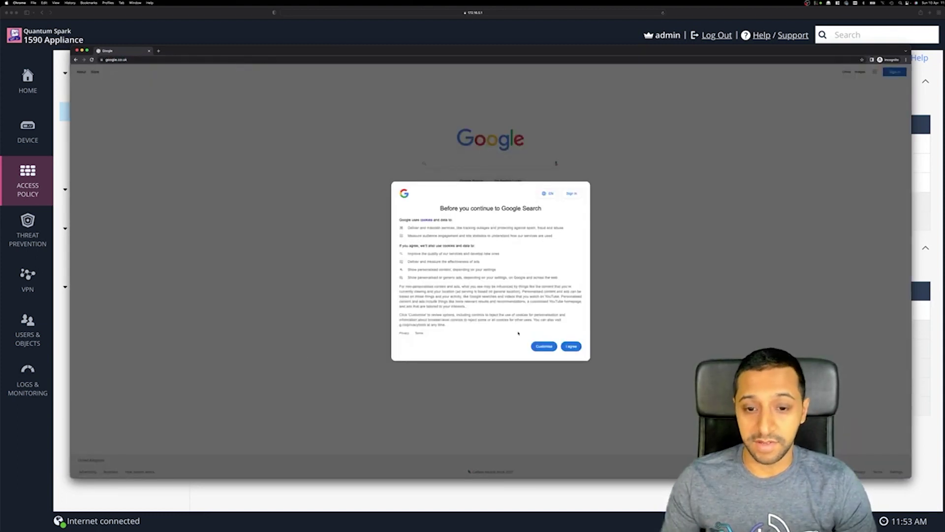
{"action": "left_click", "coordinate": [571, 346]}
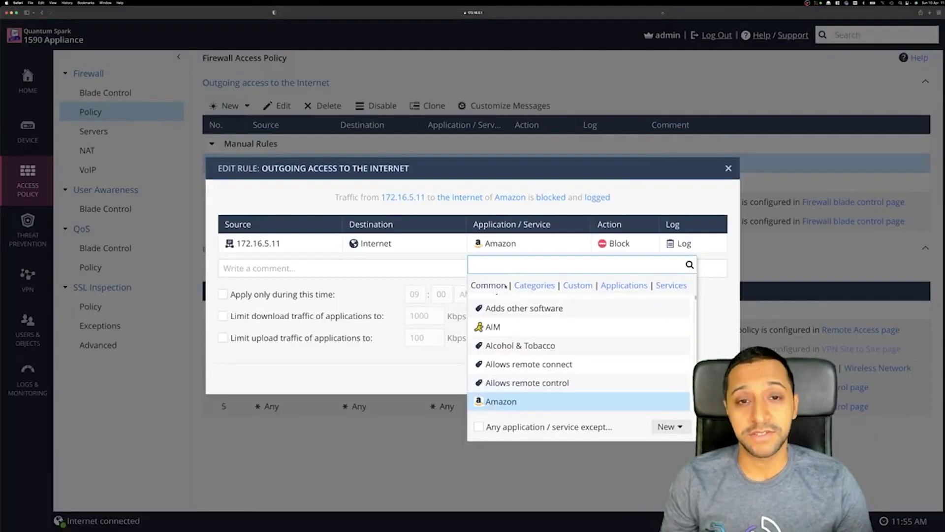
- Change rule 1's application to Any under Categories and apply the edit
{"action": "left_click", "coordinate": [534, 285]}
{"action": "left_click", "coordinate": [522, 305]}
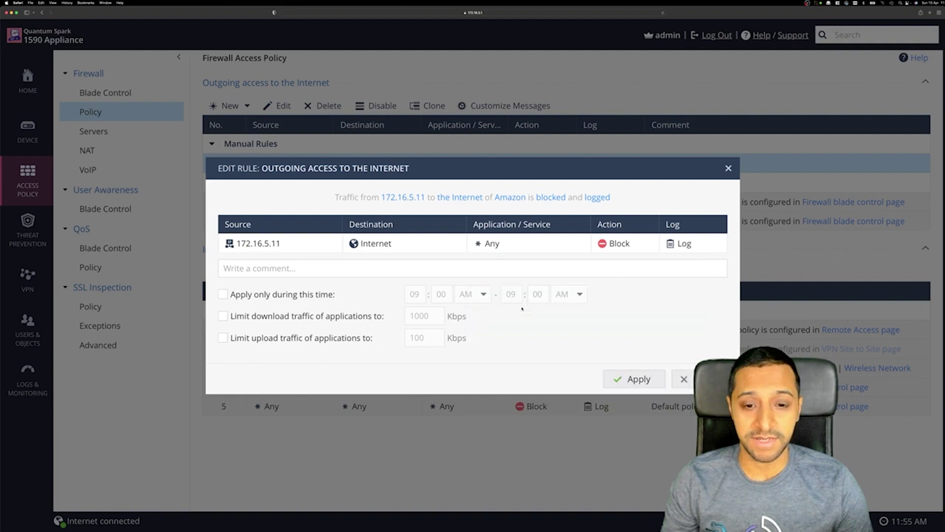
{"action": "left_click", "coordinate": [628, 379]}
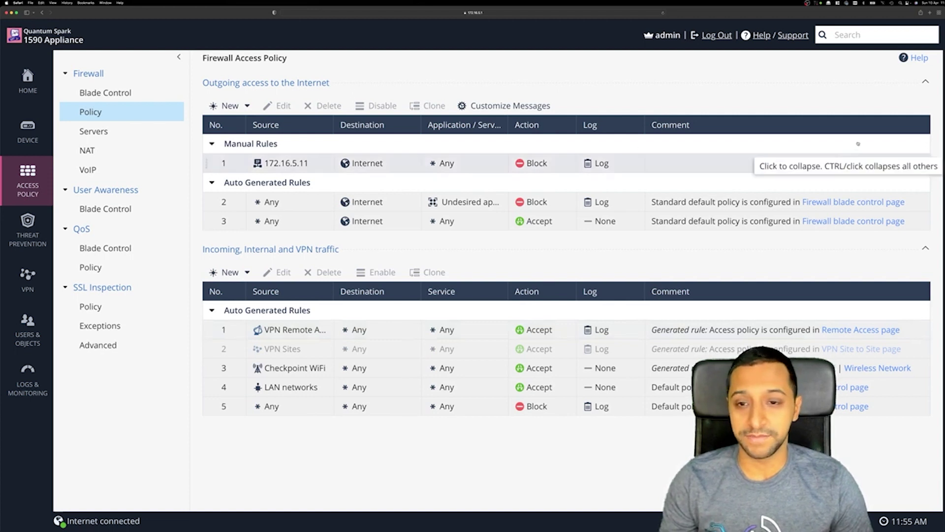
{"action": "key", "text": "ctrl+alt+t"}
- Run ping 8.8.8.8 in Terminal and watch every request time out
{"action": "left_click_drag", "start_coordinate": [332, 166], "coordinate": [341, 153]}
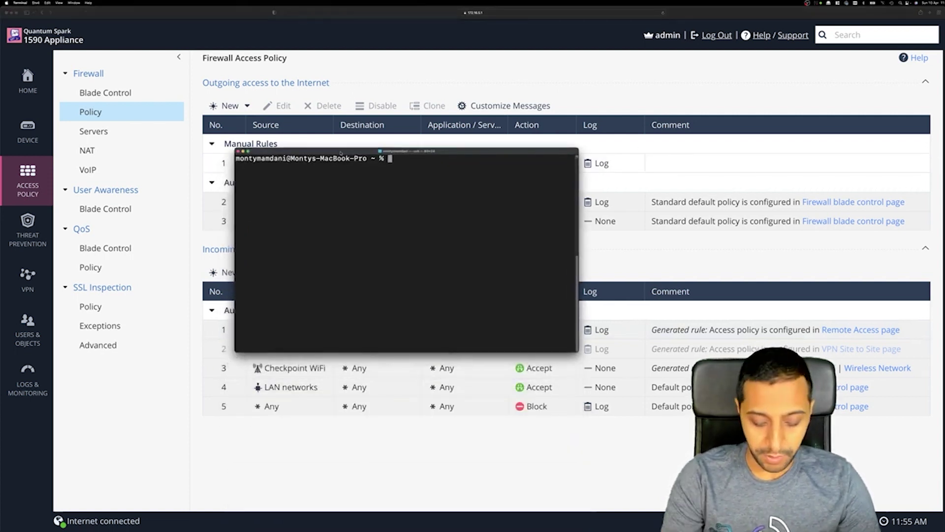
{"action": "type", "text": "ping 8.8.8."}
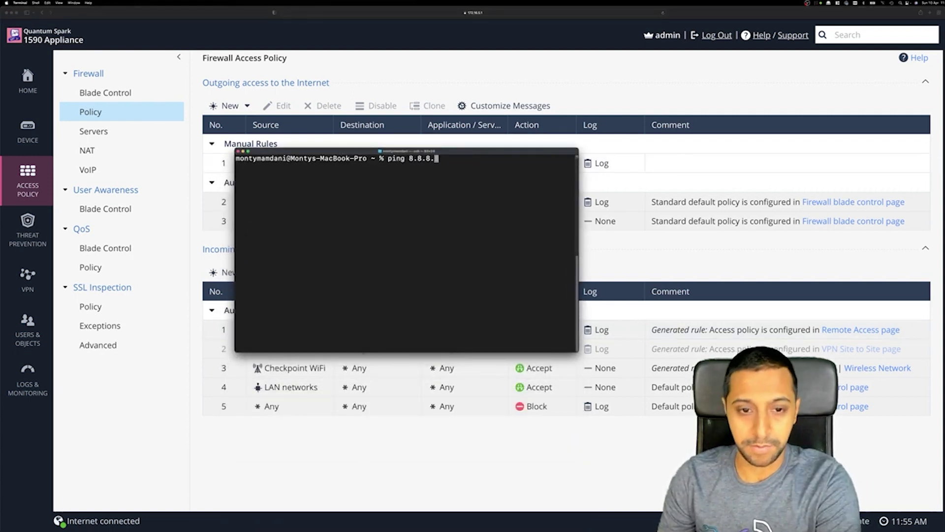
{"action": "type", "text": "8"}
{"action": "key", "text": "Return"}
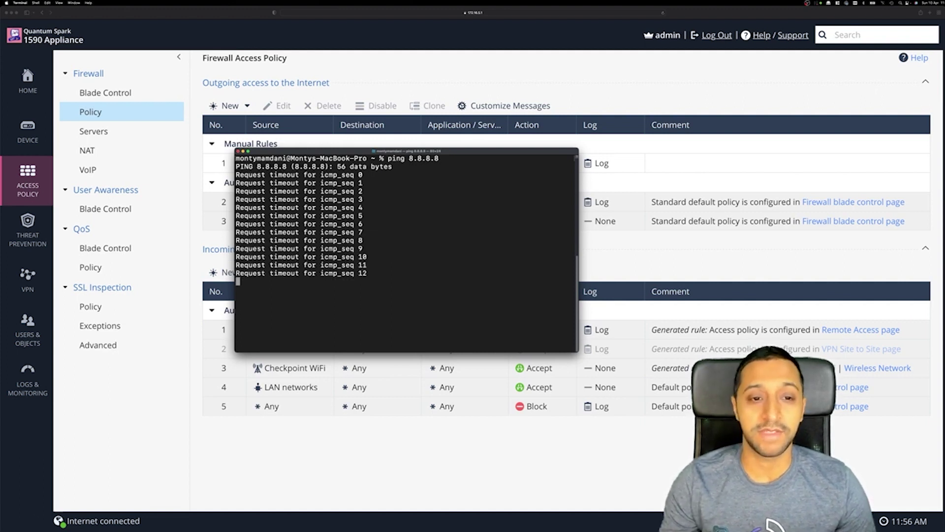
{"action": "left_click", "coordinate": [28, 379]}
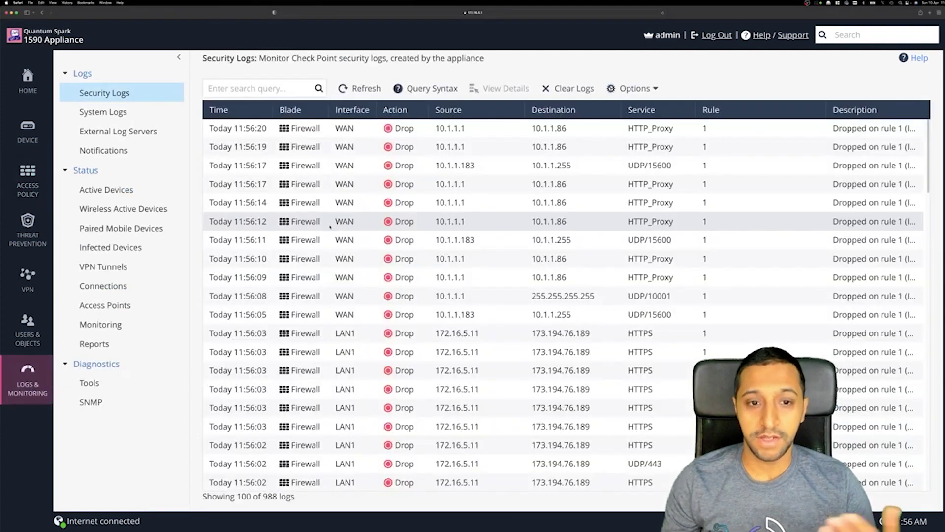
- Scroll the Security Logs and inspect a 172.16.5.11 entry 'Dropped on rule 1 (Outgoing)'
{"action": "scroll", "coordinate": [431, 323], "scroll_direction": "down", "scroll_amount": 1}
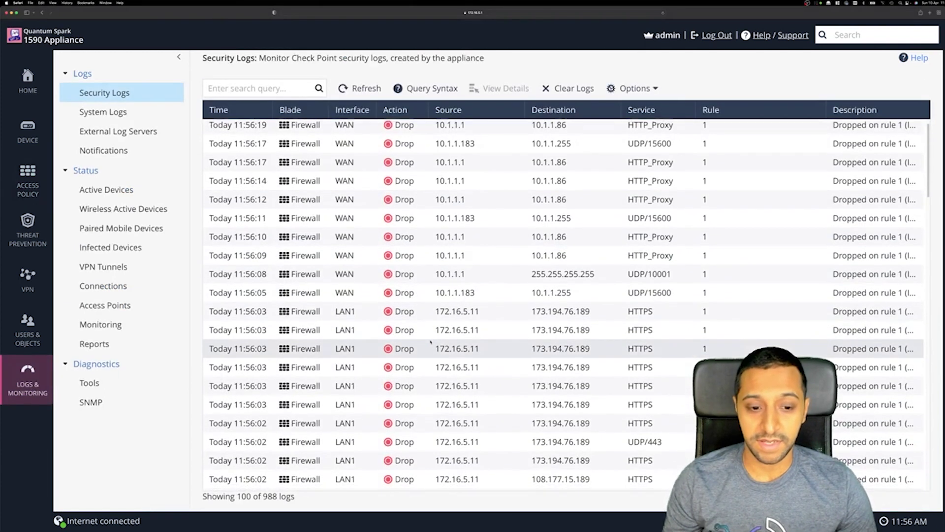
{"action": "scroll", "coordinate": [431, 326], "scroll_direction": "down", "scroll_amount": 10}
{"action": "scroll", "coordinate": [430, 341], "scroll_direction": "down", "scroll_amount": 13}
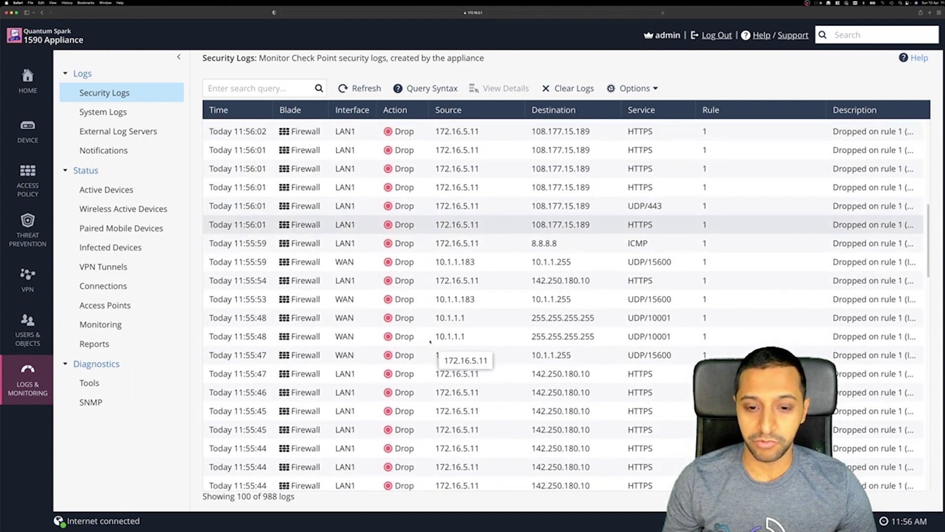
{"action": "scroll", "coordinate": [430, 341], "scroll_direction": "down", "scroll_amount": 3}
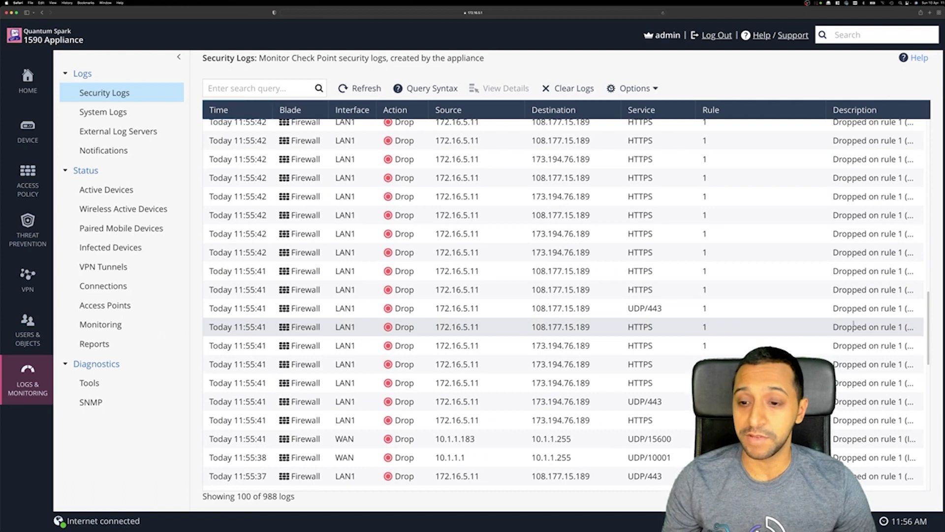
{"action": "left_click", "coordinate": [832, 309]}
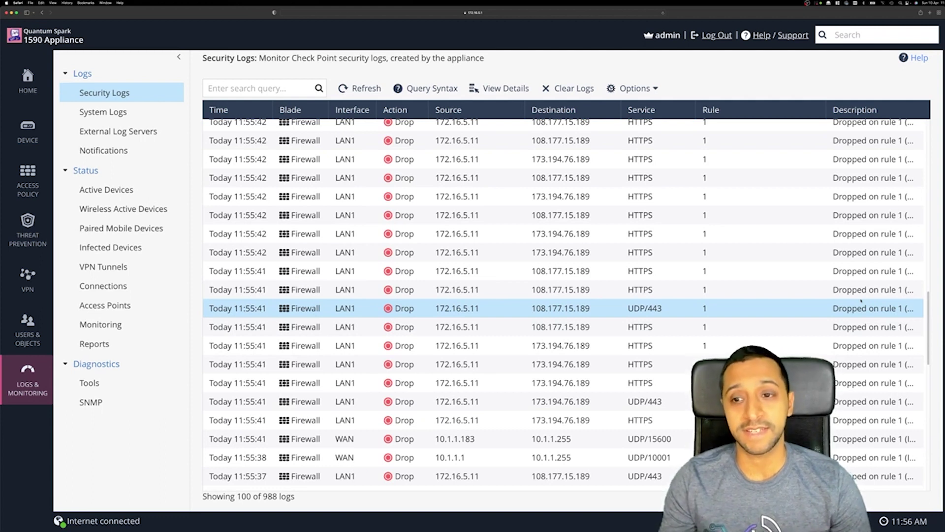
{"action": "left_click_drag", "start_coordinate": [839, 216], "coordinate": [880, 217]}
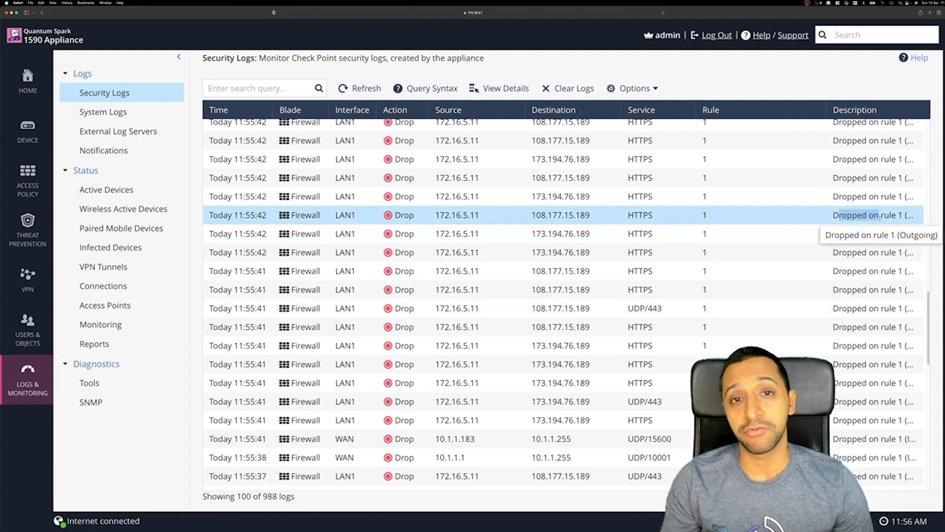